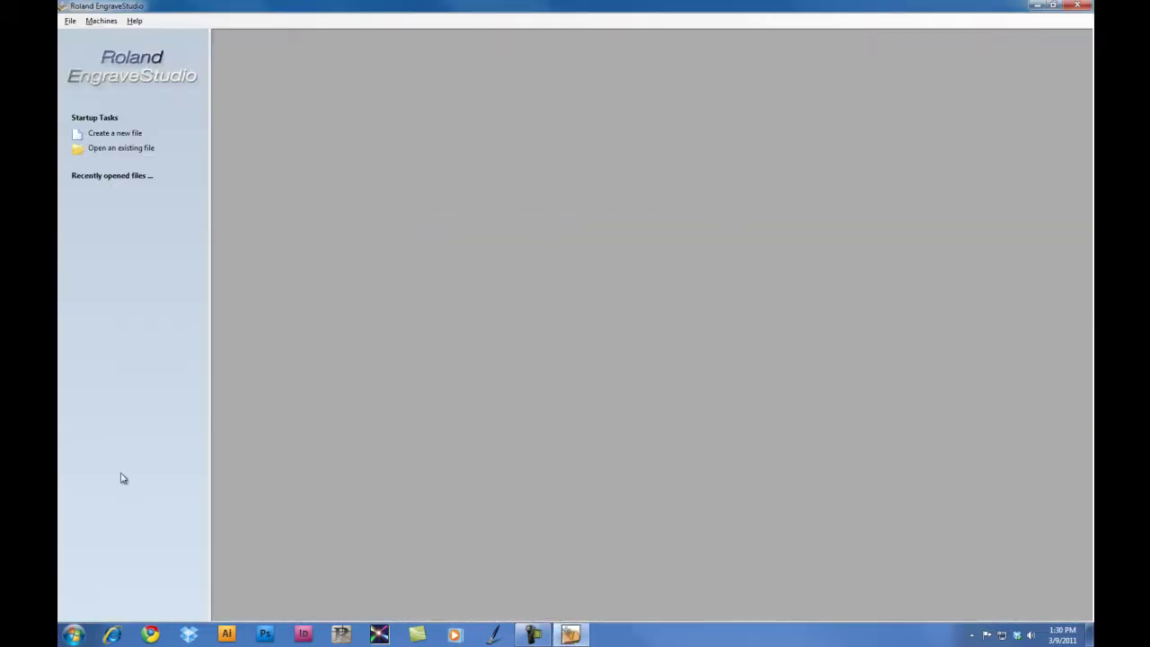
Check the available engraving machine models and create a new file
click(94, 23)
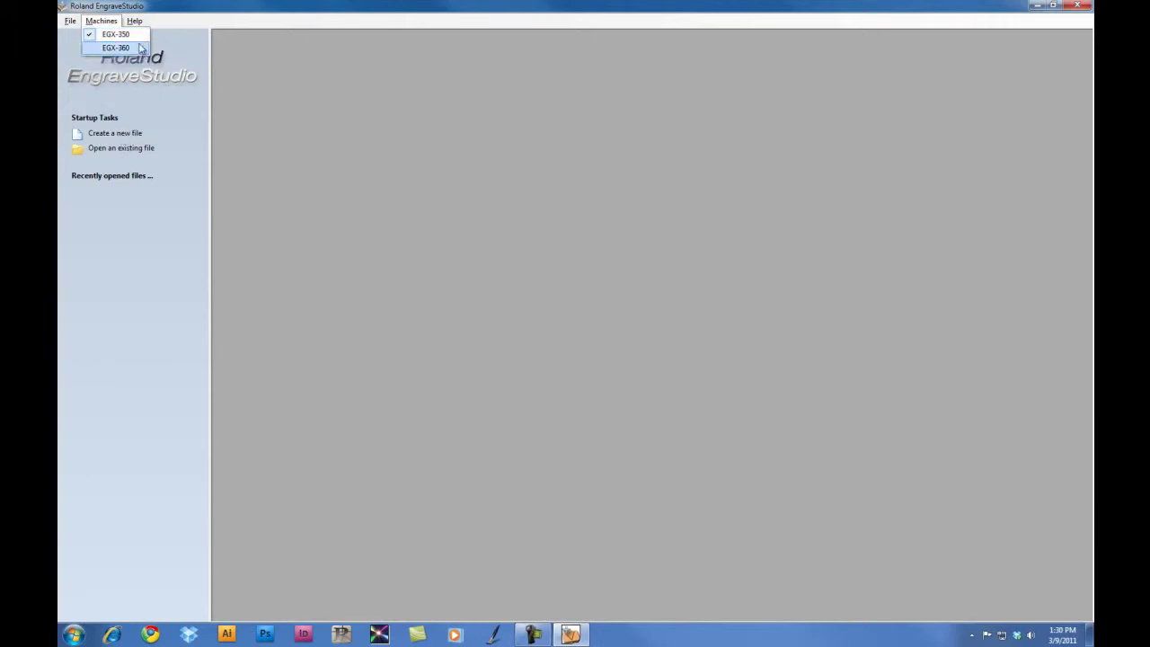
click(115, 47)
click(112, 134)
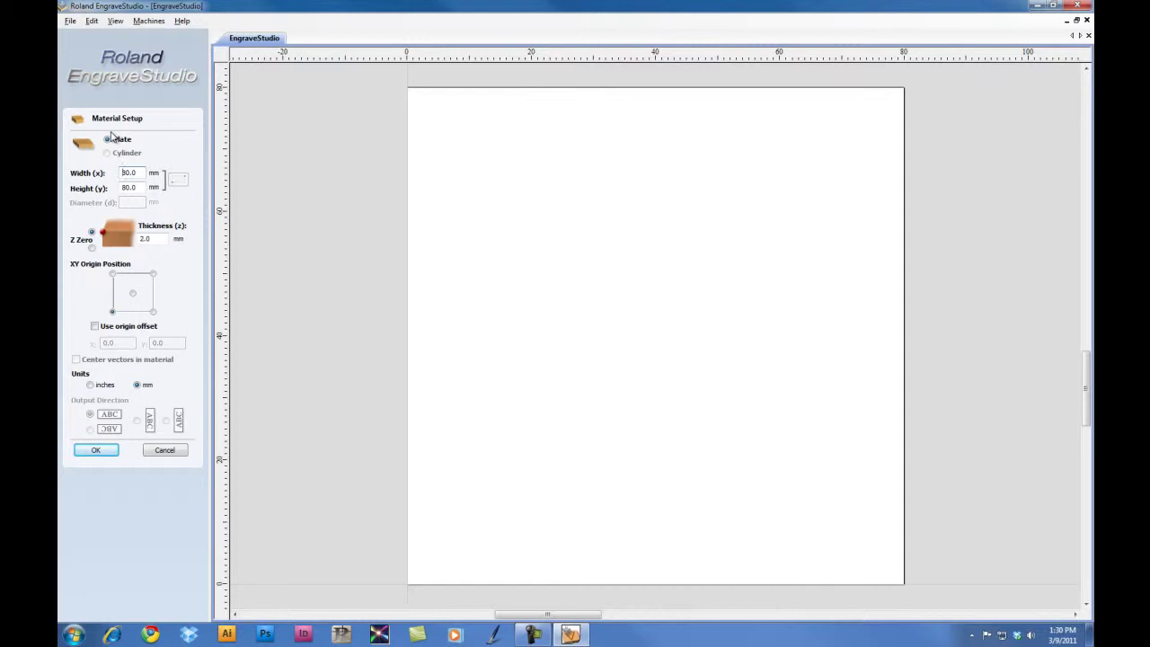
Set up the plate material in inches with width 8, height 6 and thickness 0.064
click(91, 385)
drag(140, 175, 90, 180)
text(8)
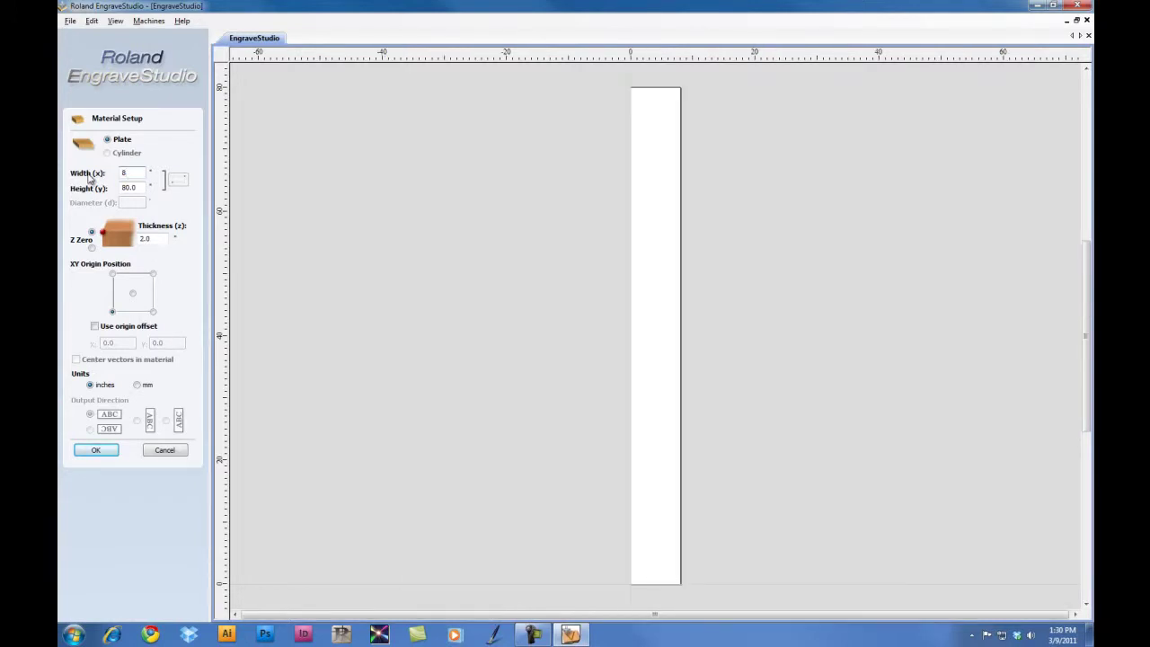
key(Tab)
text(6)
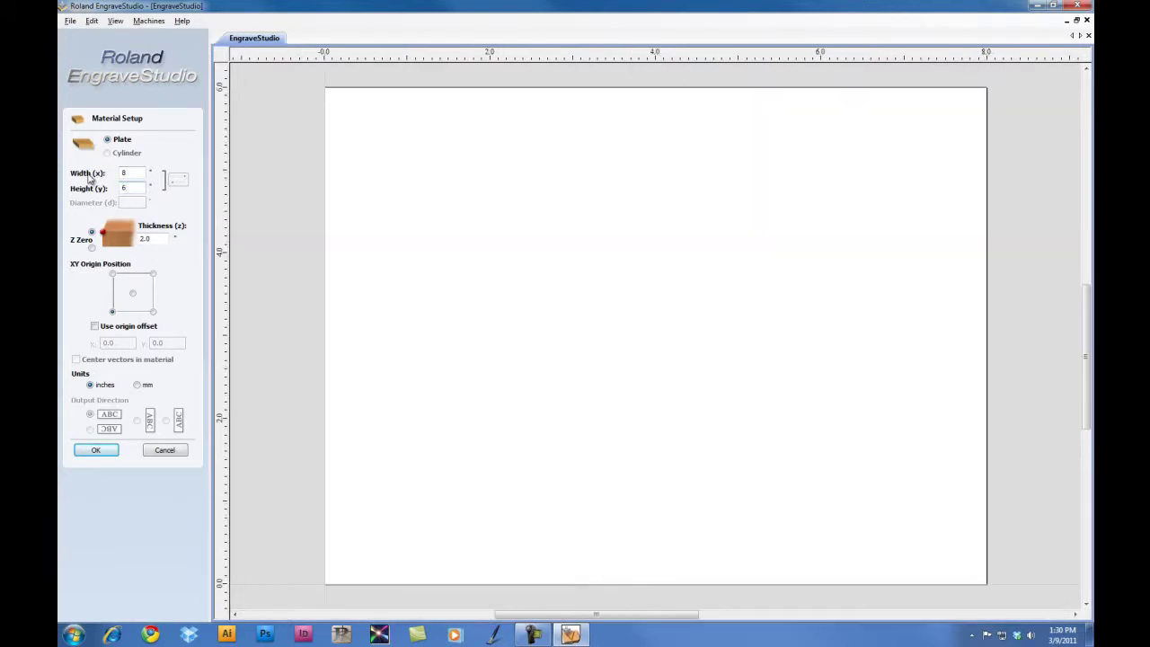
drag(160, 238, 117, 243)
text(0.064)
click(96, 452)
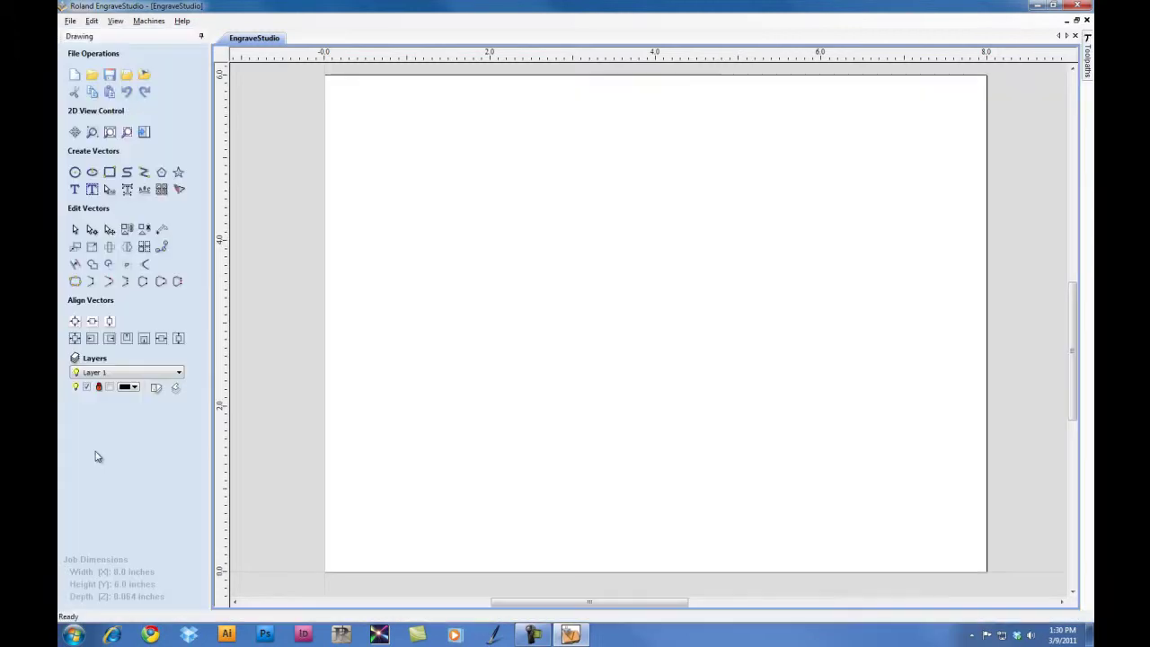
Import Imagine Roland_Official Stacked_clean.ai from the desktop and center the artwork on the material
click(70, 22)
click(95, 102)
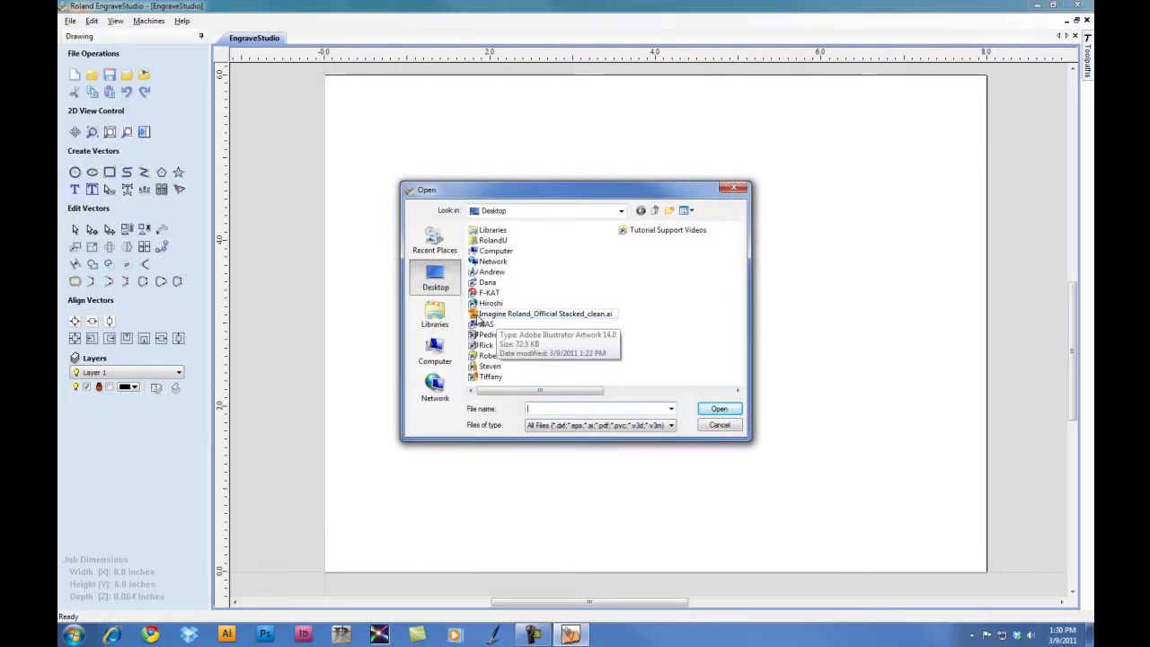
double_click(481, 315)
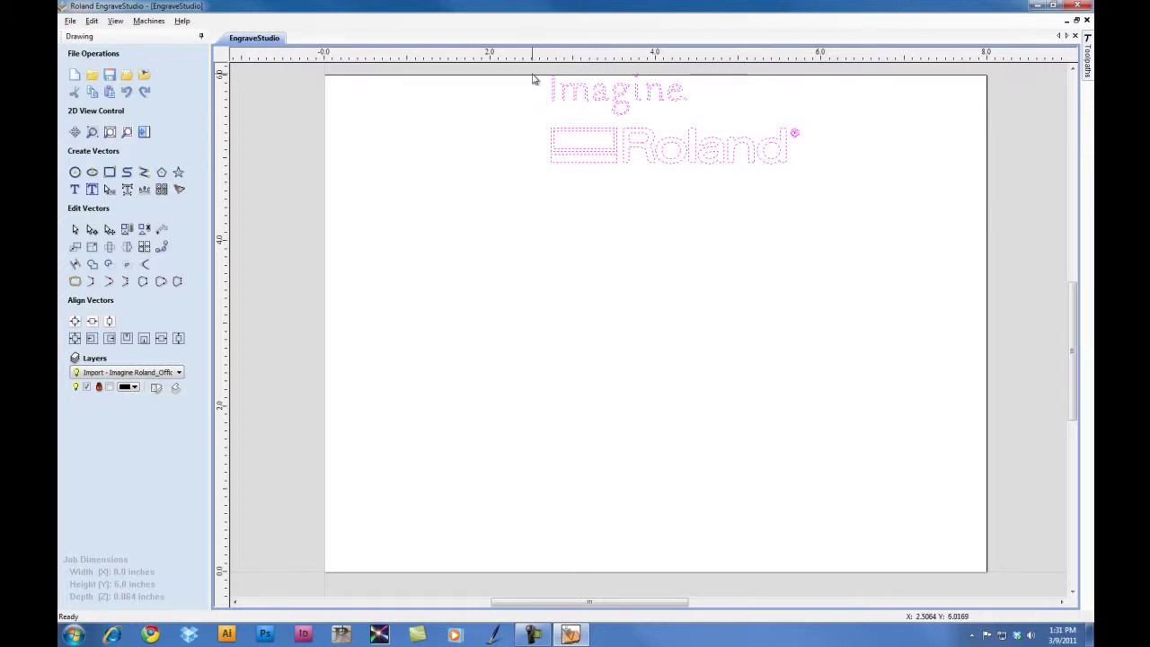
drag(534, 72, 773, 211)
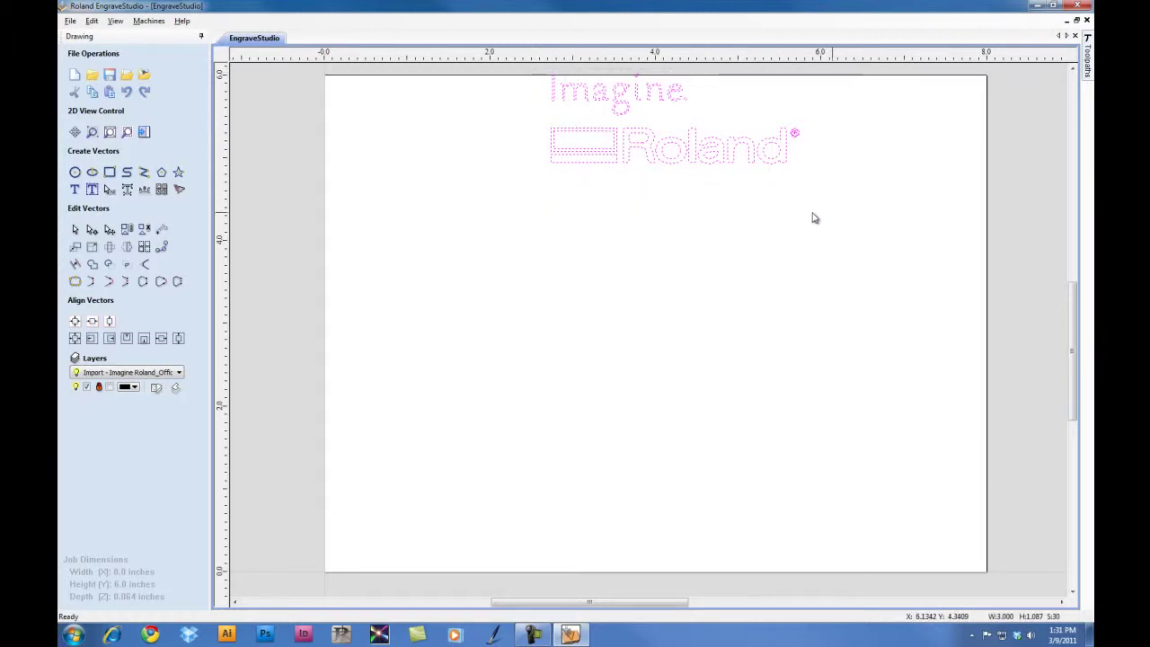
click(75, 323)
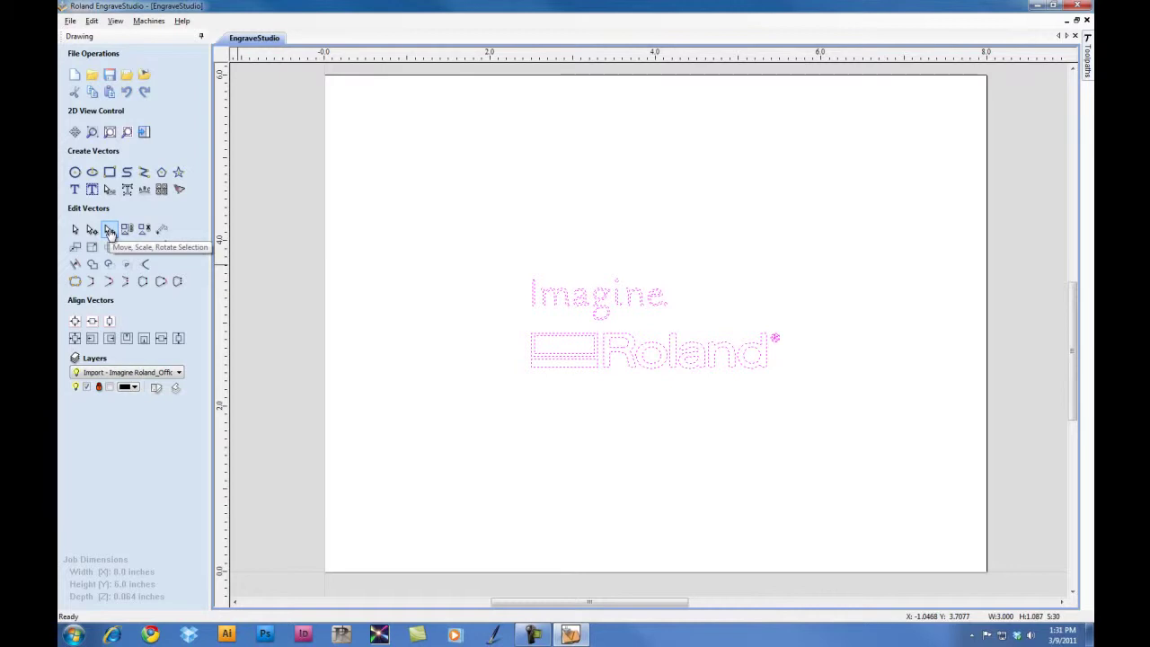
Scale the logo up proportionally to about 6.78 by 2.46 inches and group its vectors
click(108, 231)
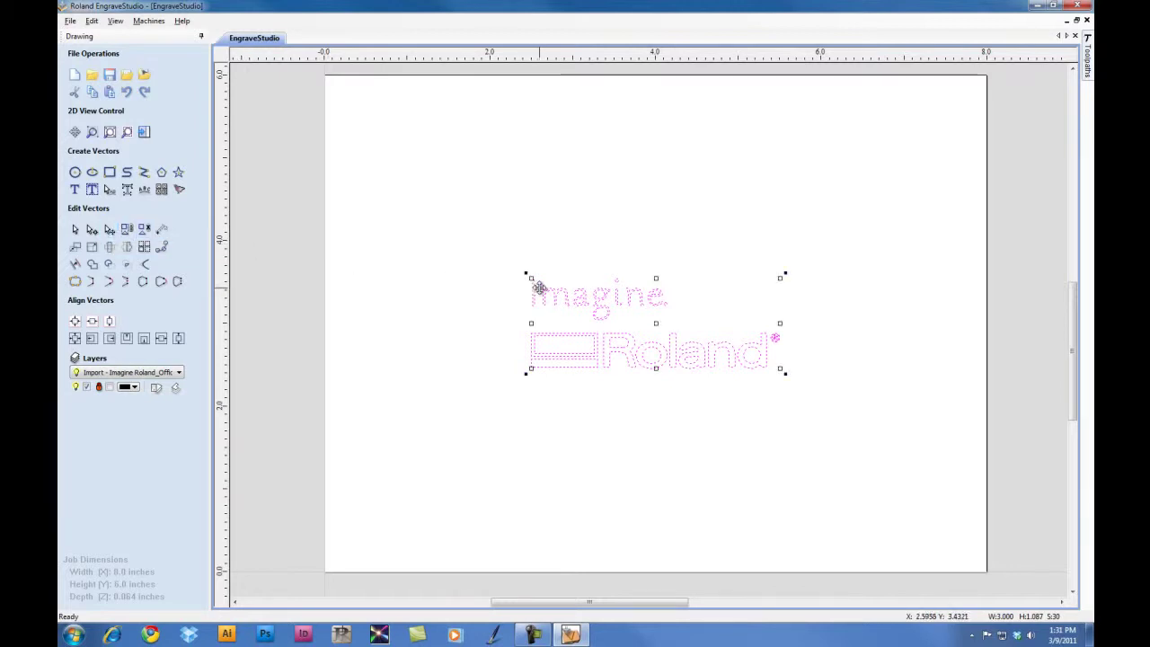
drag(528, 277, 401, 221)
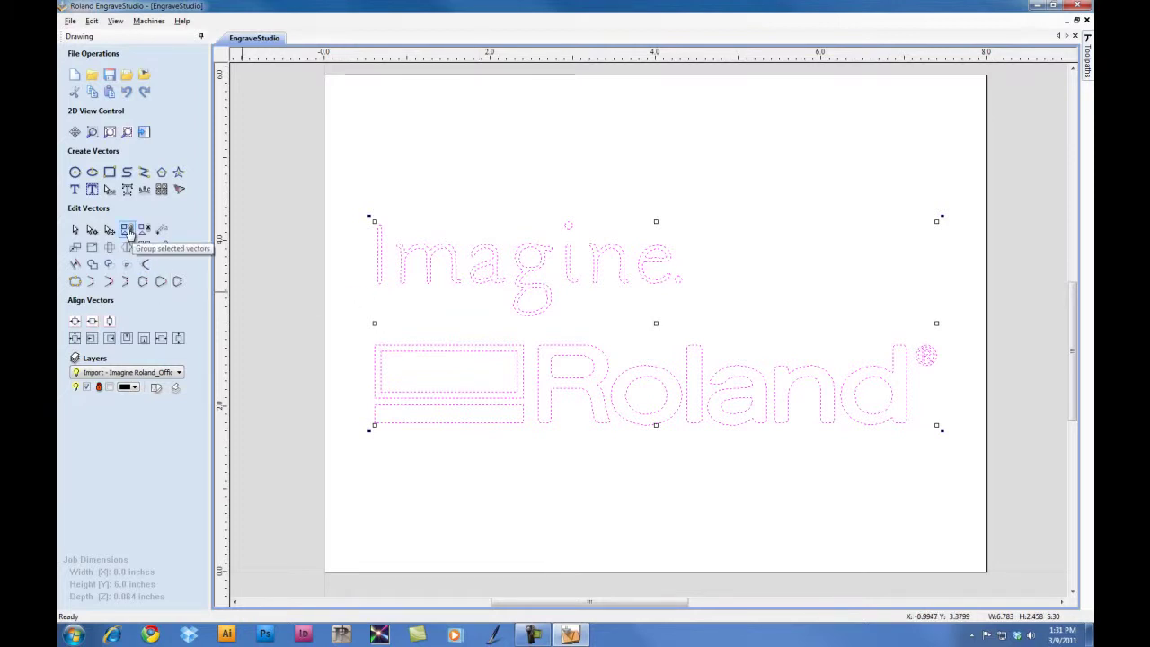
click(128, 231)
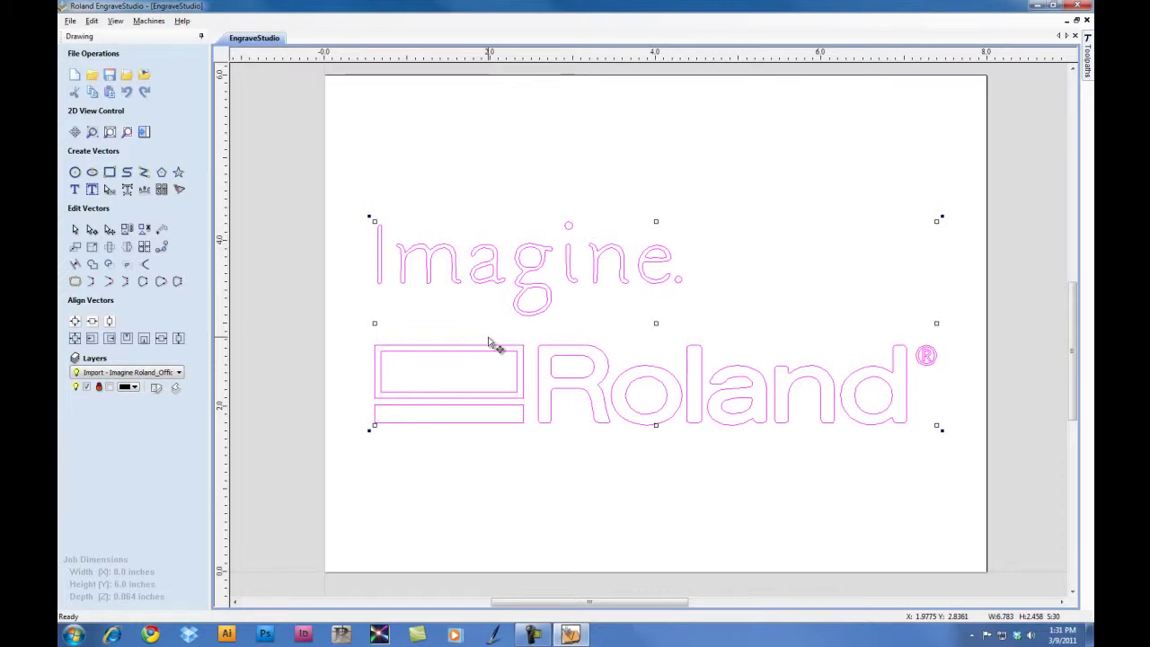
Keep the toolpath controls displayed and set the material's rapid clearance gap and home position Z to .125 inches
click(1088, 63)
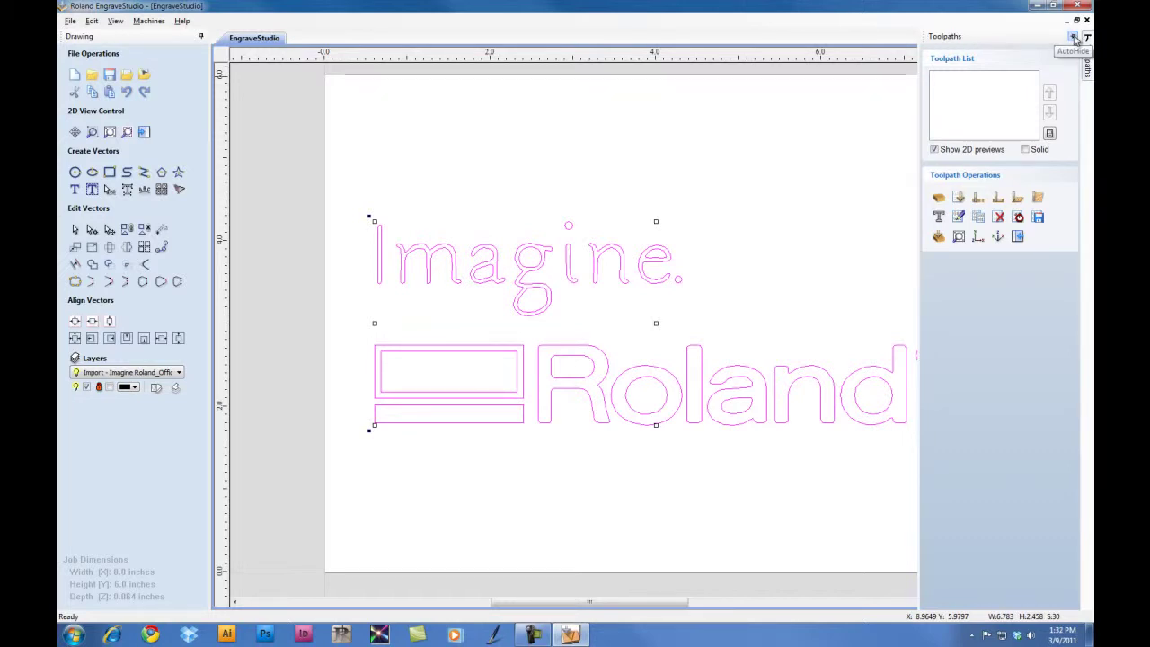
click(1073, 38)
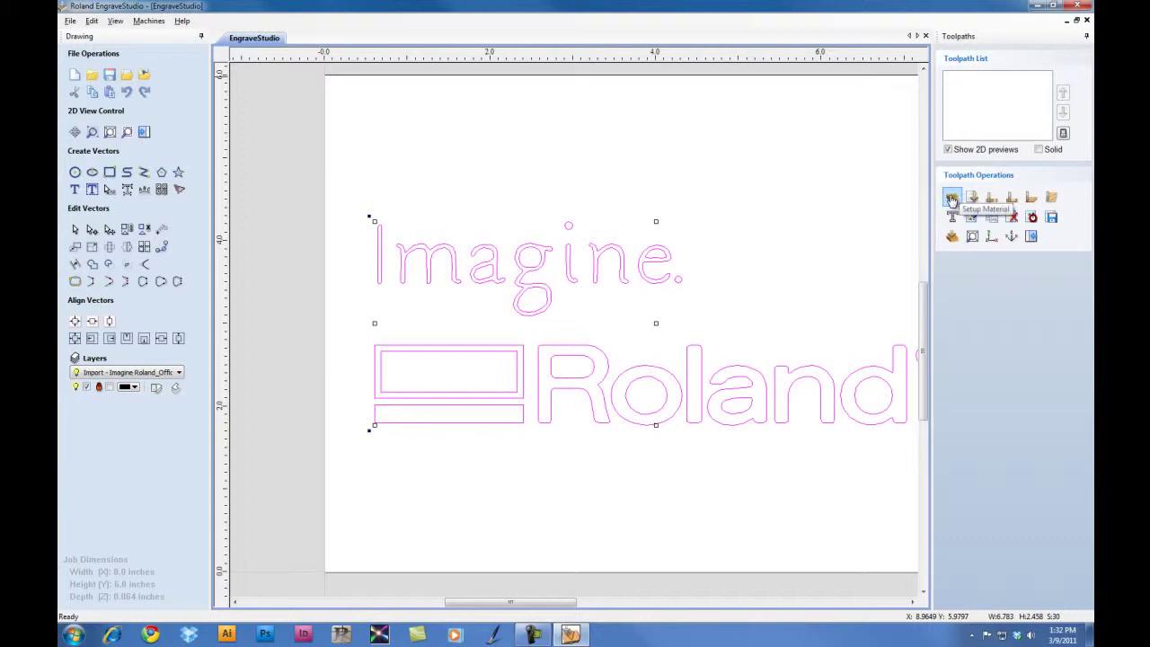
click(952, 197)
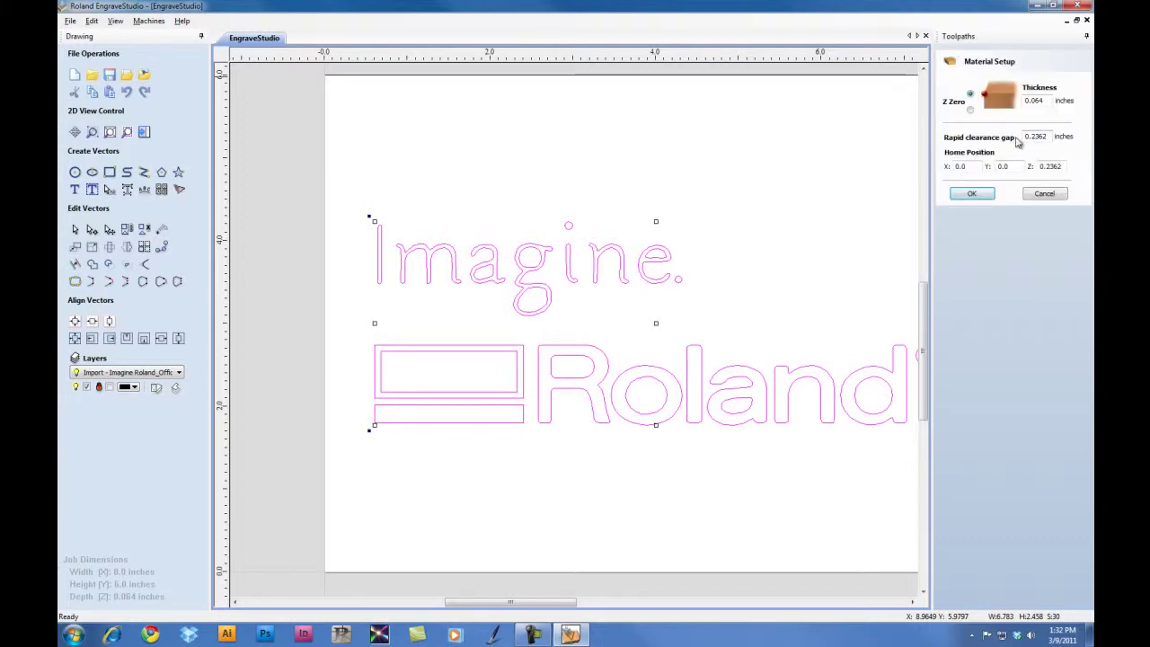
drag(1048, 138, 954, 144)
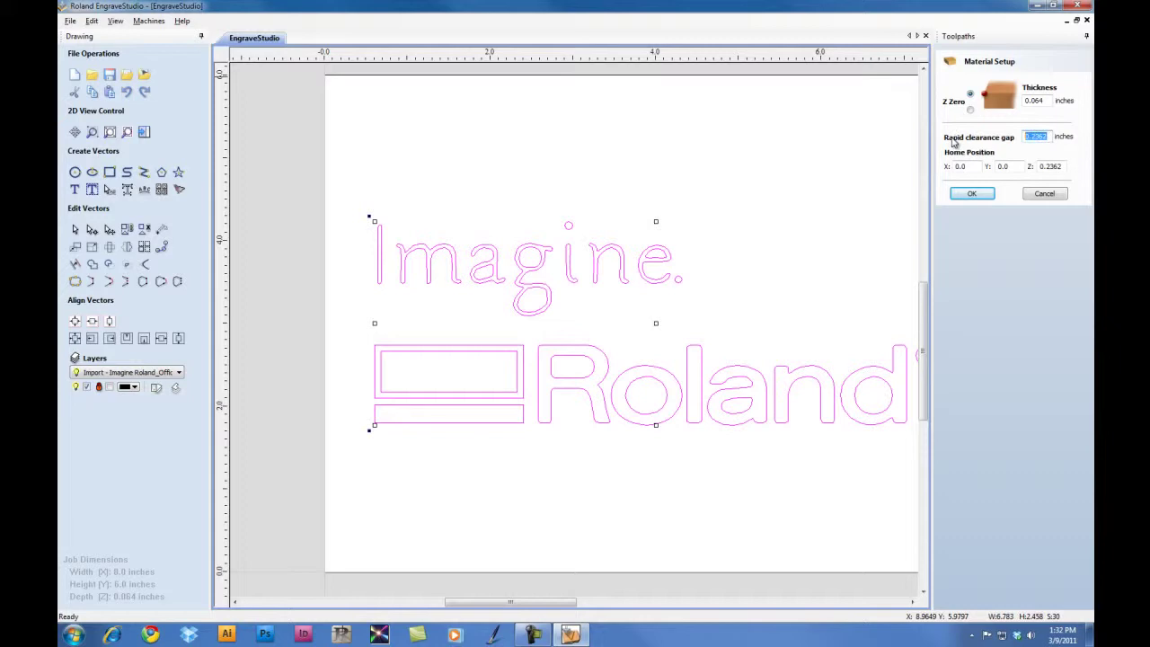
text(.125)
drag(1066, 170, 983, 171)
text(.125)
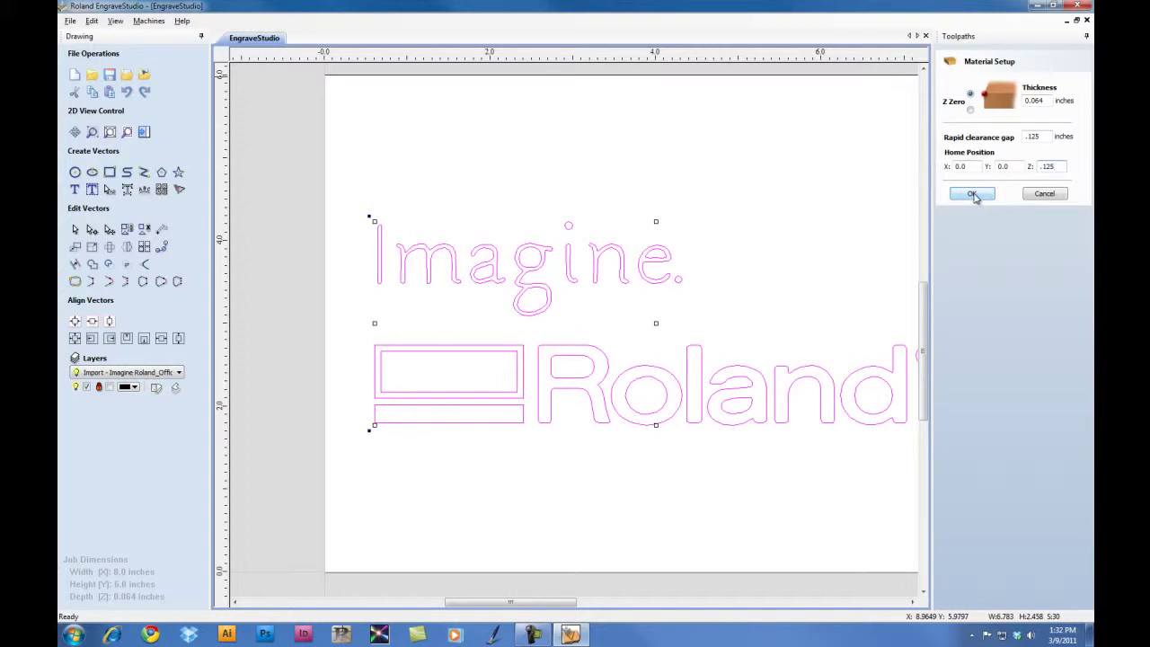
click(973, 194)
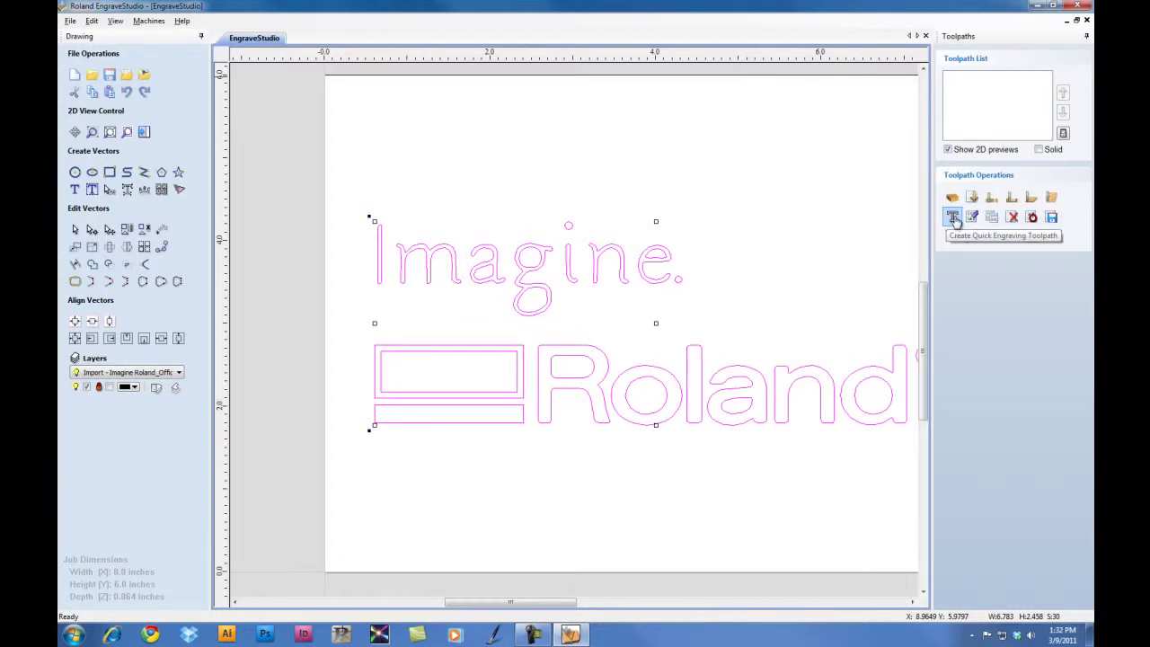
Start a quick engraving toolpath with the Engrave (1/8", 30deg. 0.01") tool and set its pass depth to 0.03 inches
click(953, 217)
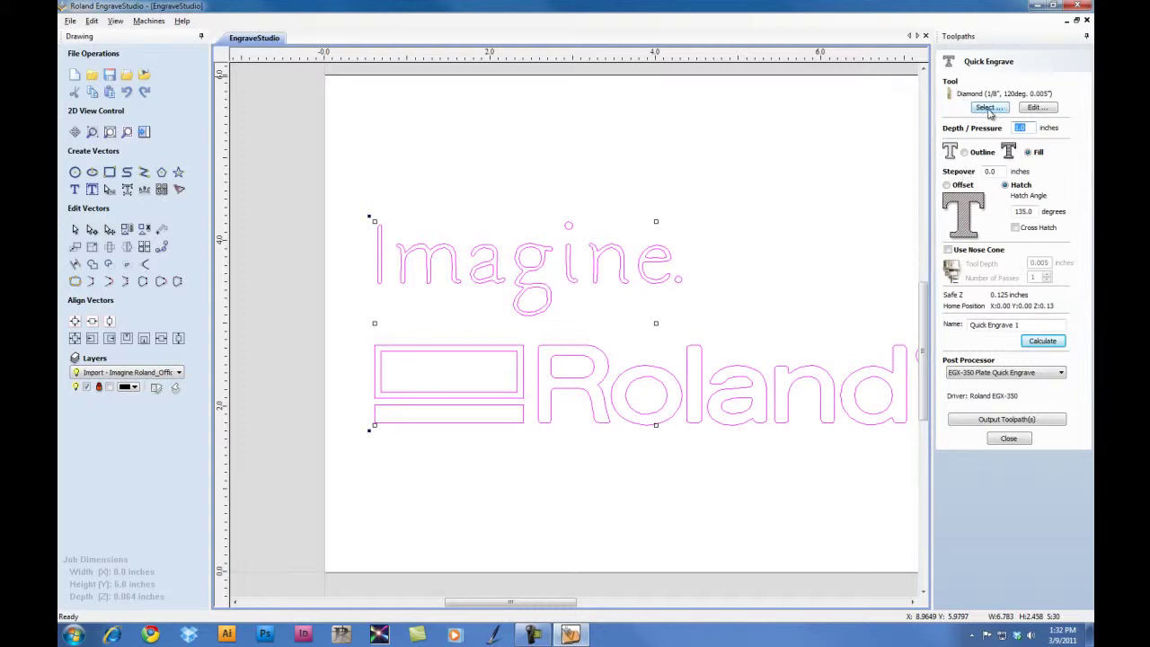
click(988, 107)
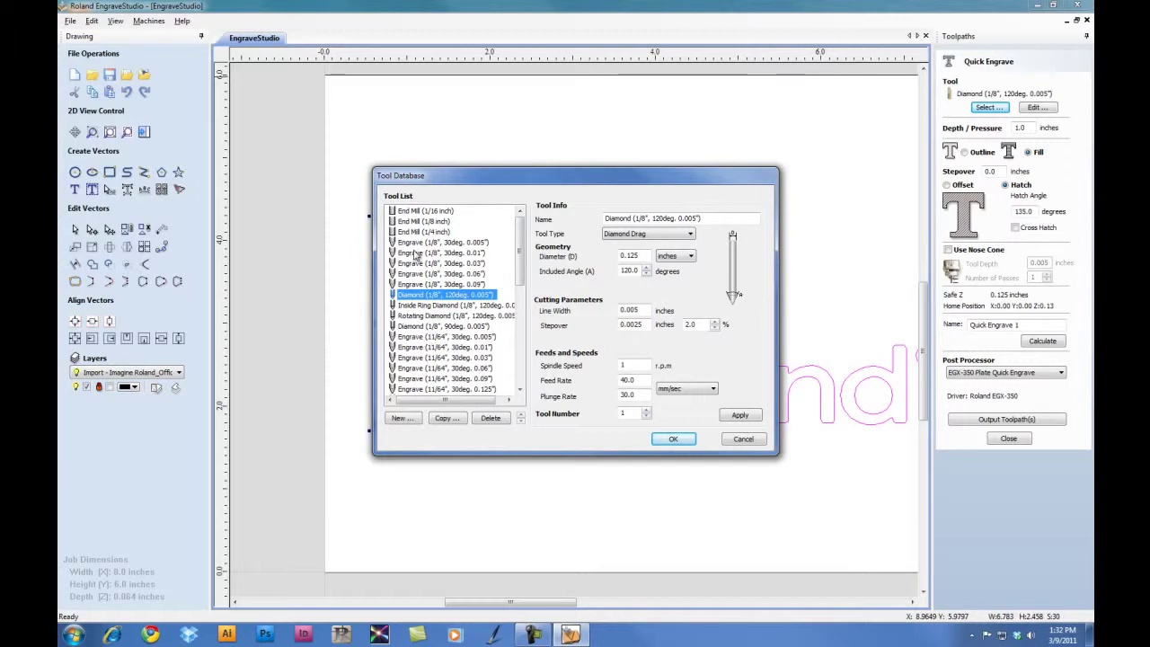
click(416, 253)
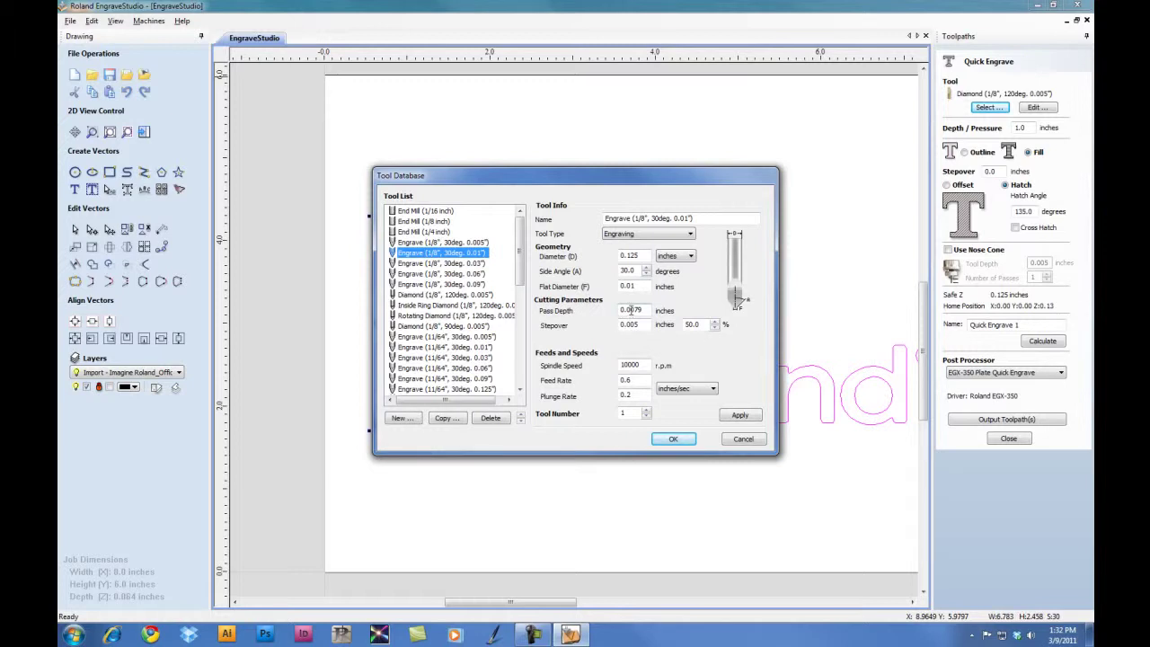
drag(633, 310, 692, 314)
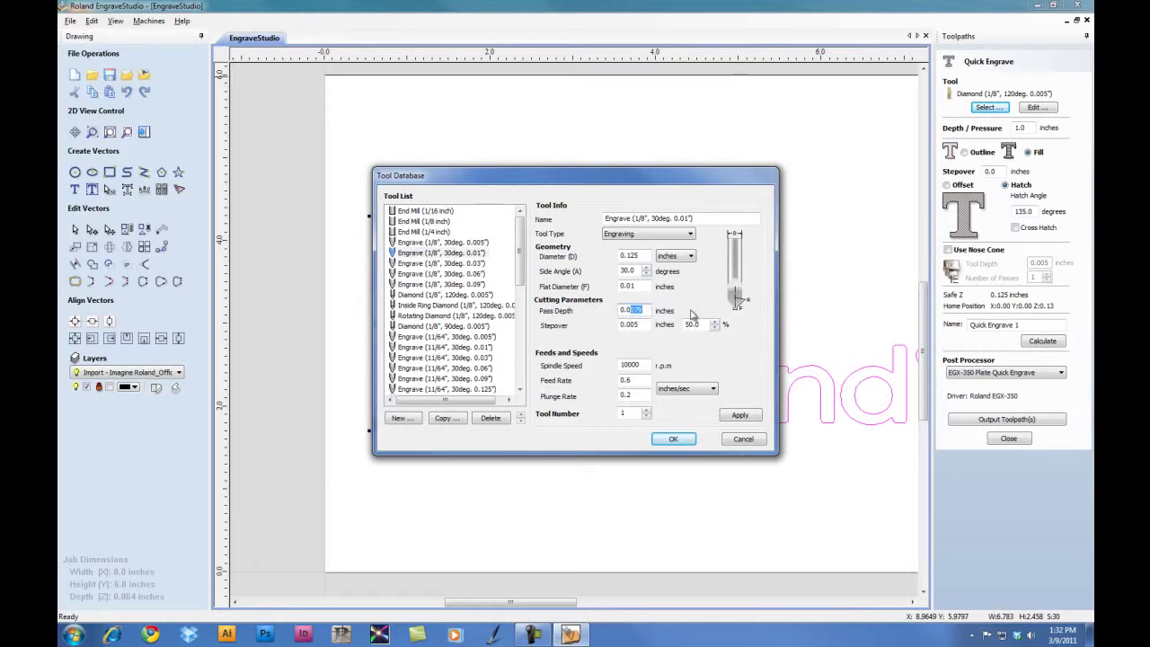
text(3)
Set the tool's feed rate to 40 mm/sec and plunge rate to 30 mm/sec, and apply the tool to the toolpath
click(710, 391)
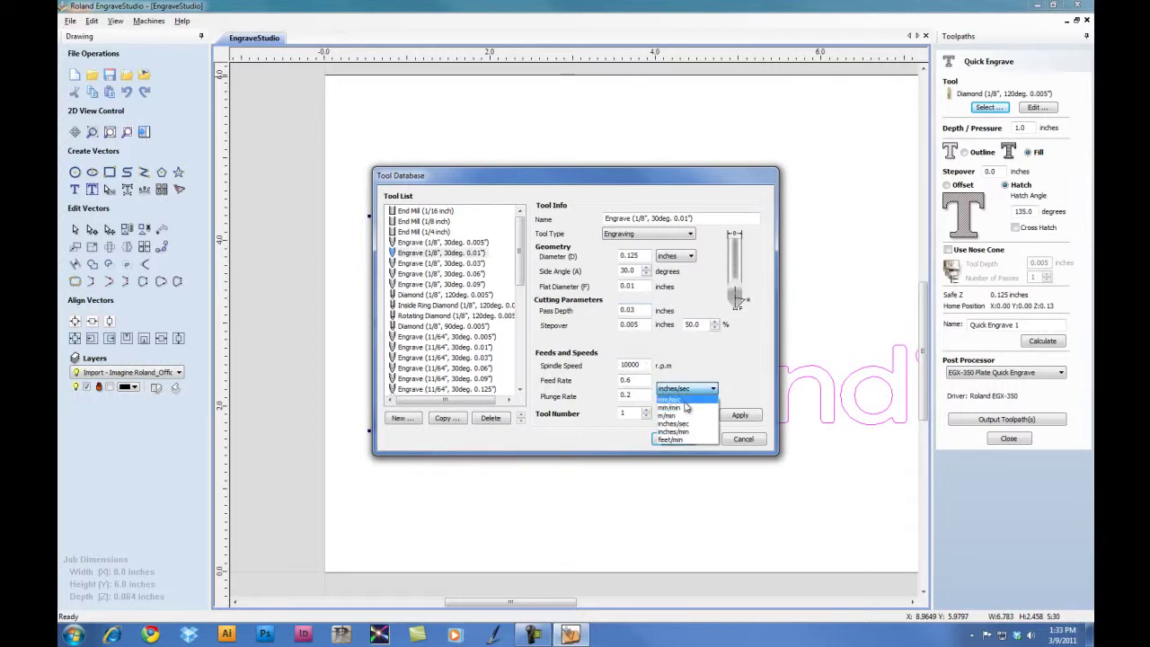
click(675, 403)
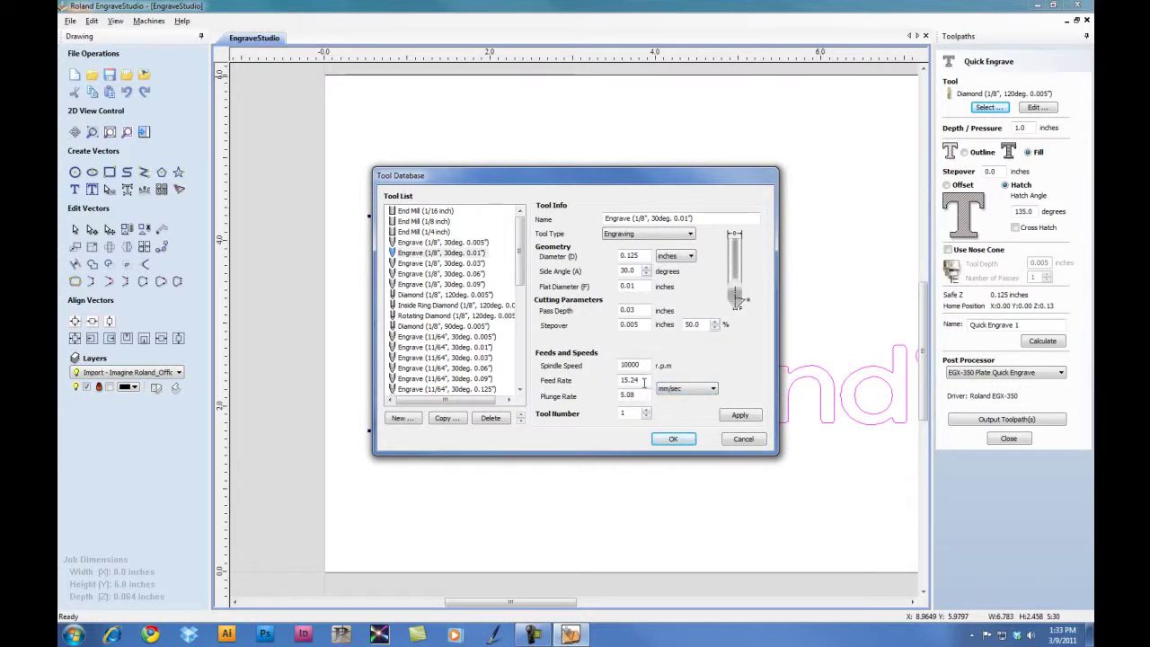
drag(645, 381, 597, 380)
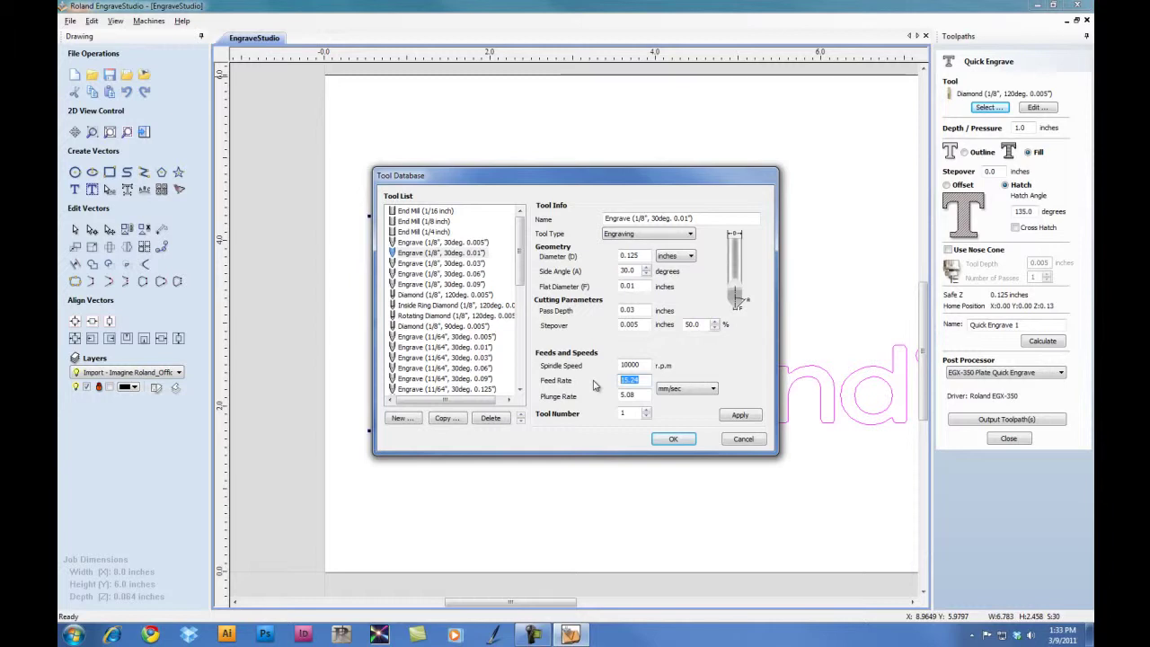
text(40)
drag(639, 395, 591, 405)
text(30)
click(742, 418)
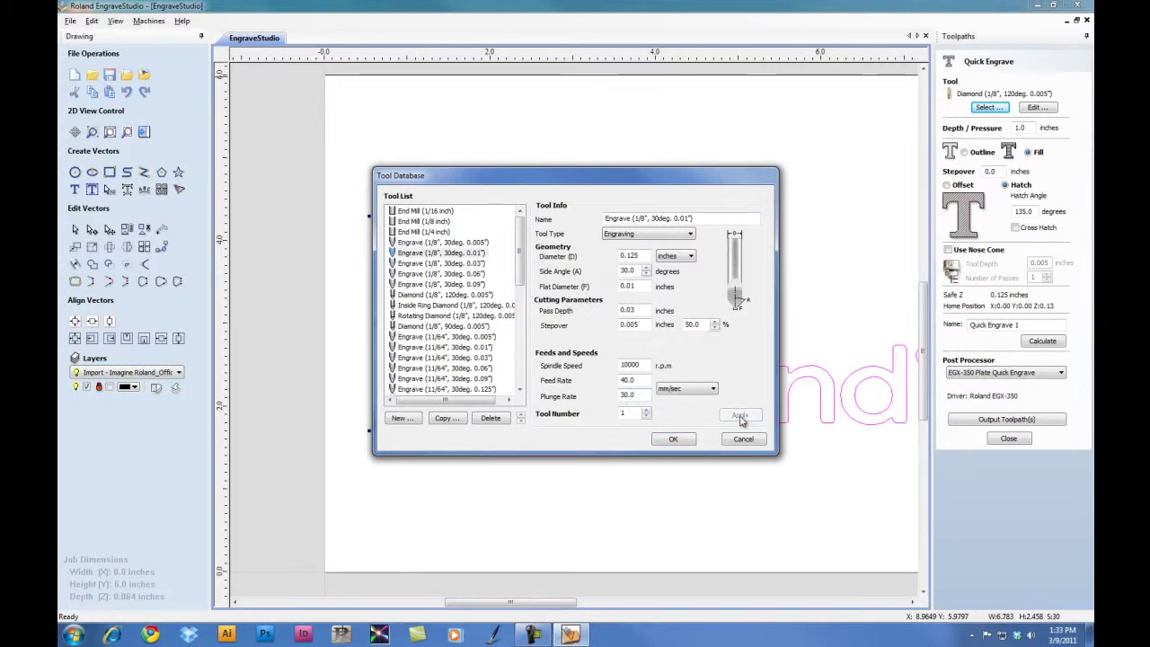
click(674, 440)
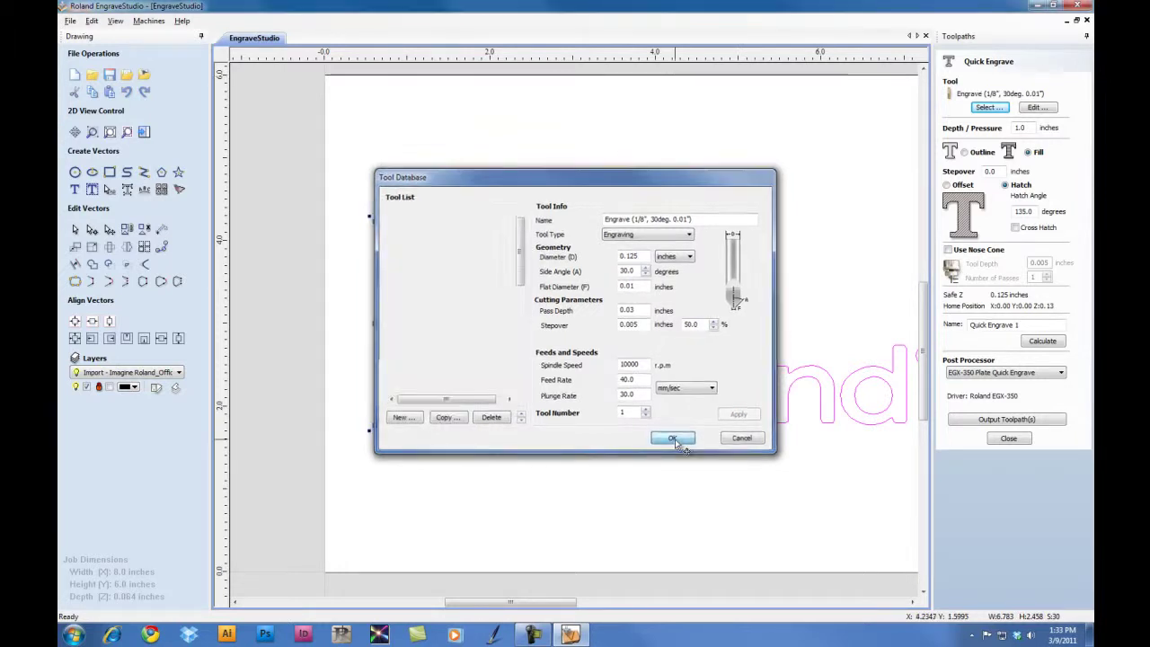
Set the engraving depth to .010 inches and use a hatch fill at a 135 degree angle
double_click(1021, 127)
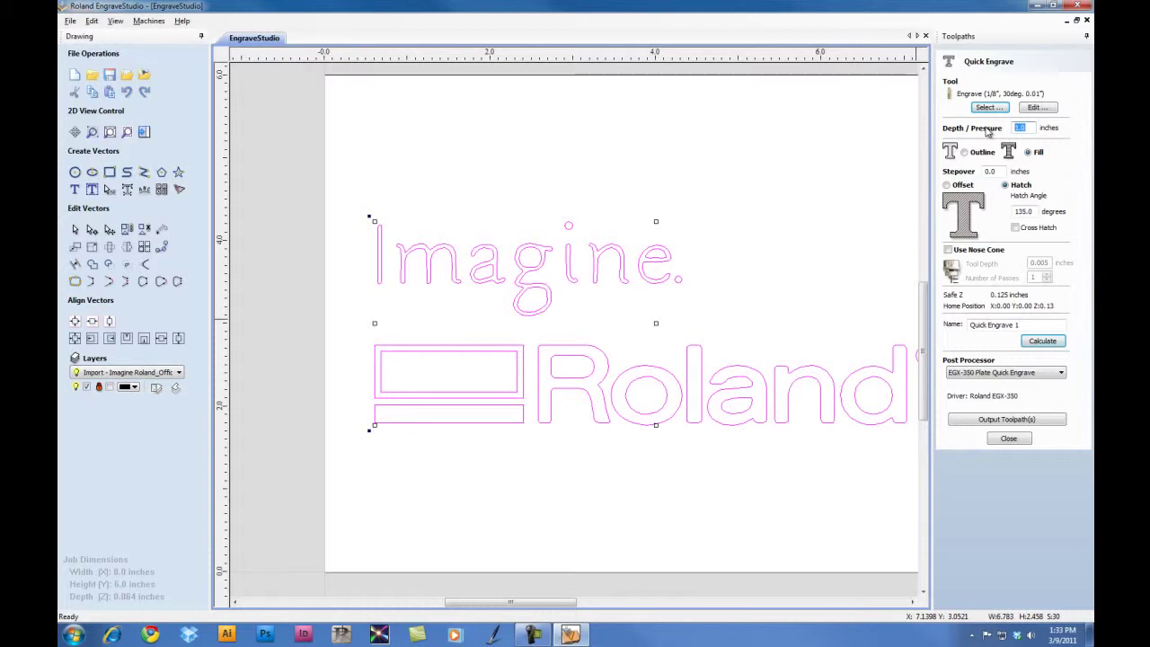
text(.010)
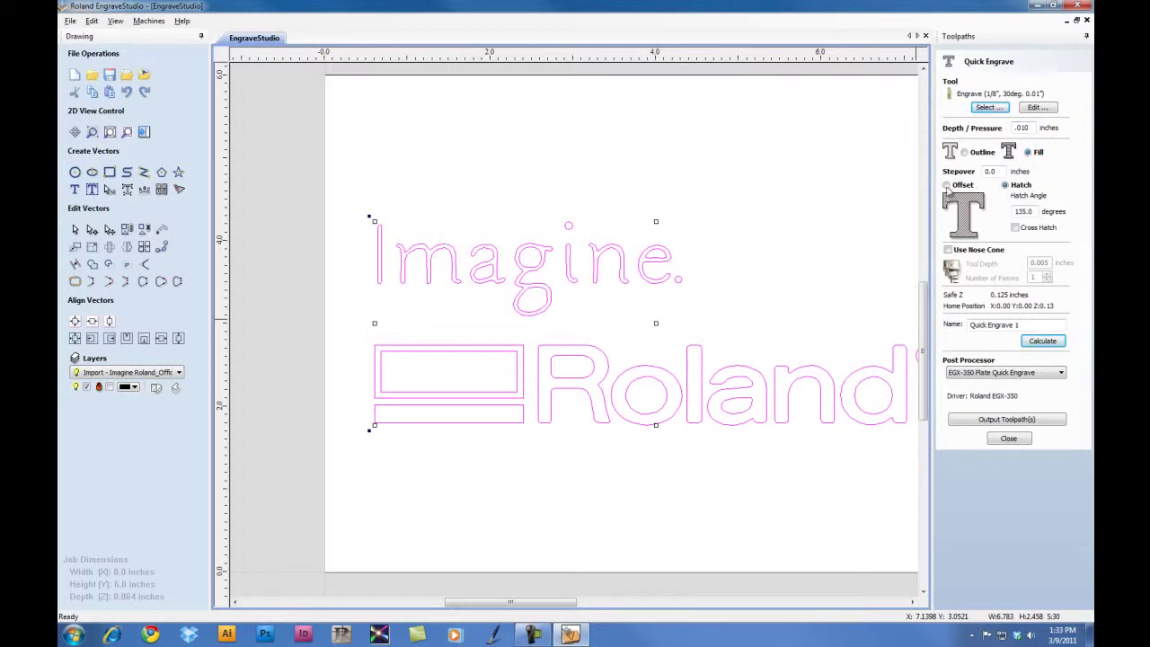
click(946, 185)
click(1004, 185)
drag(1034, 213, 988, 214)
text(135)
Name the toolpath Fill, calculate it and inspect the hatch lines inside the logo's letters
drag(1017, 324, 945, 331)
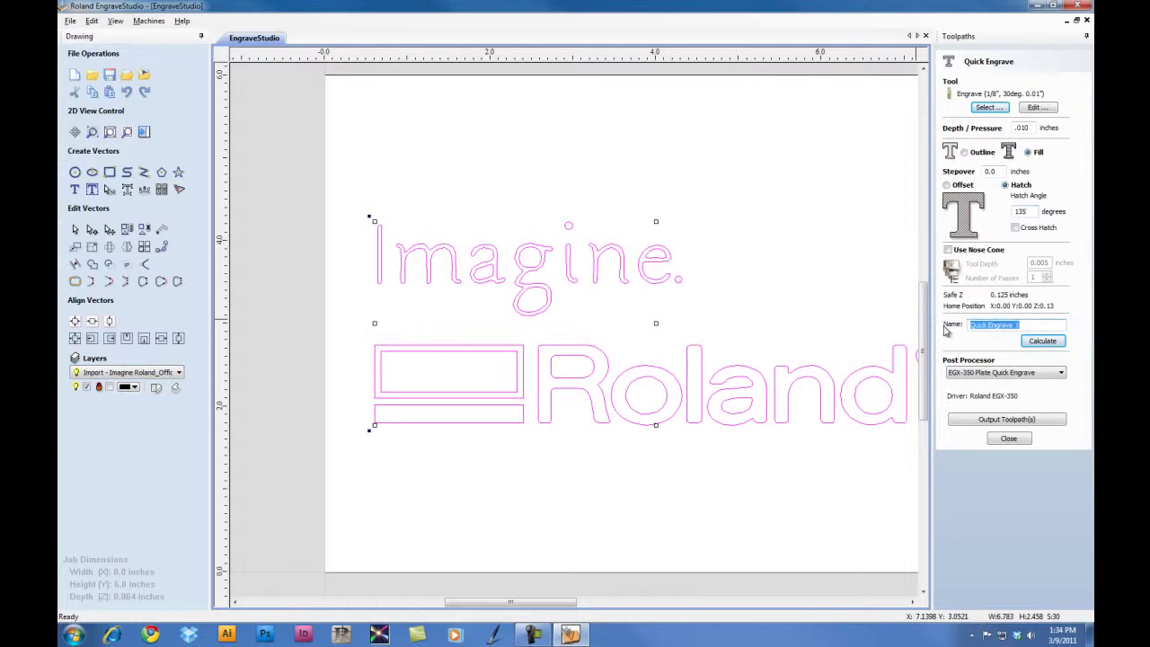
text(Fill)
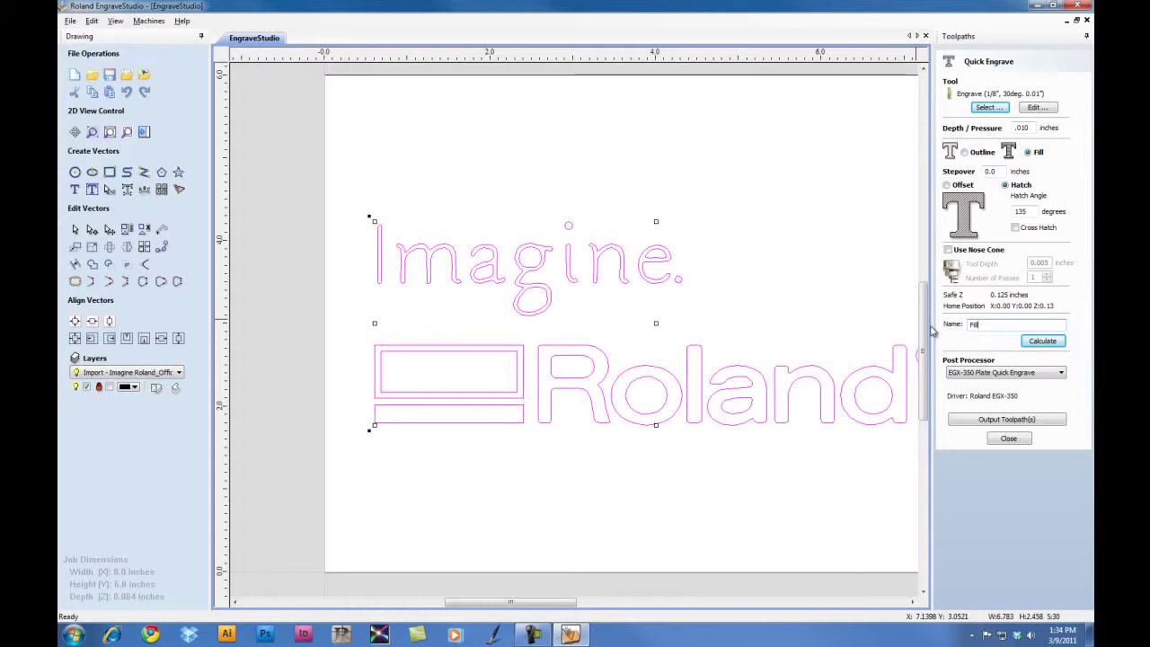
click(1042, 343)
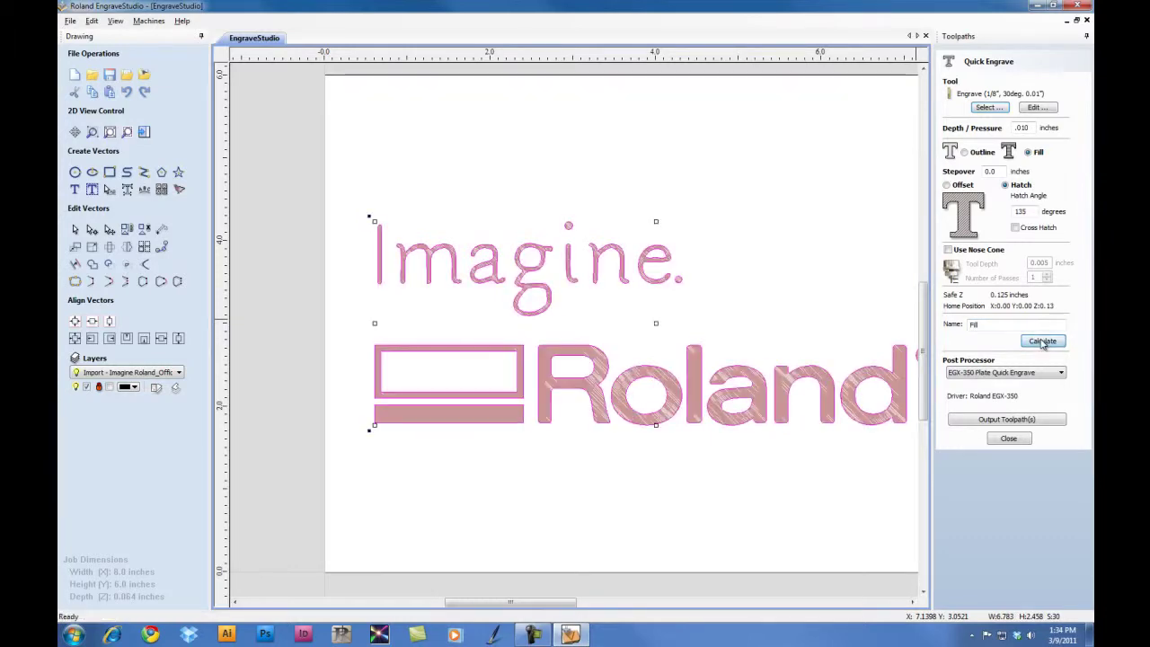
scroll(633, 392, up, 10)
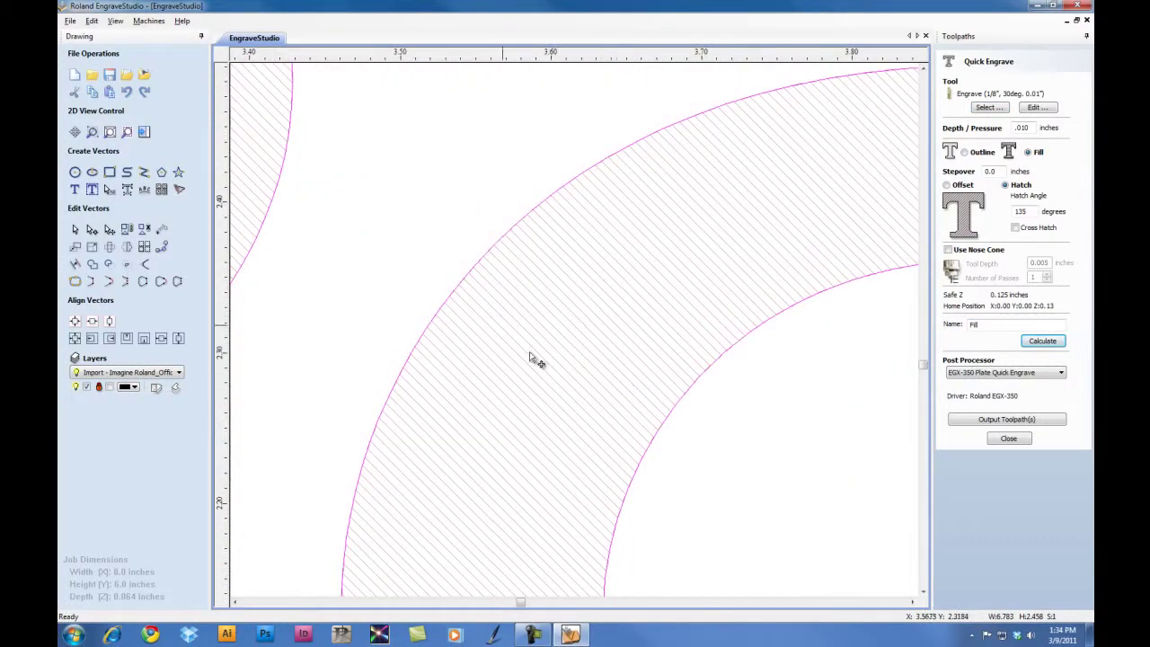
scroll(504, 415, down, 4)
scroll(514, 420, down, 6)
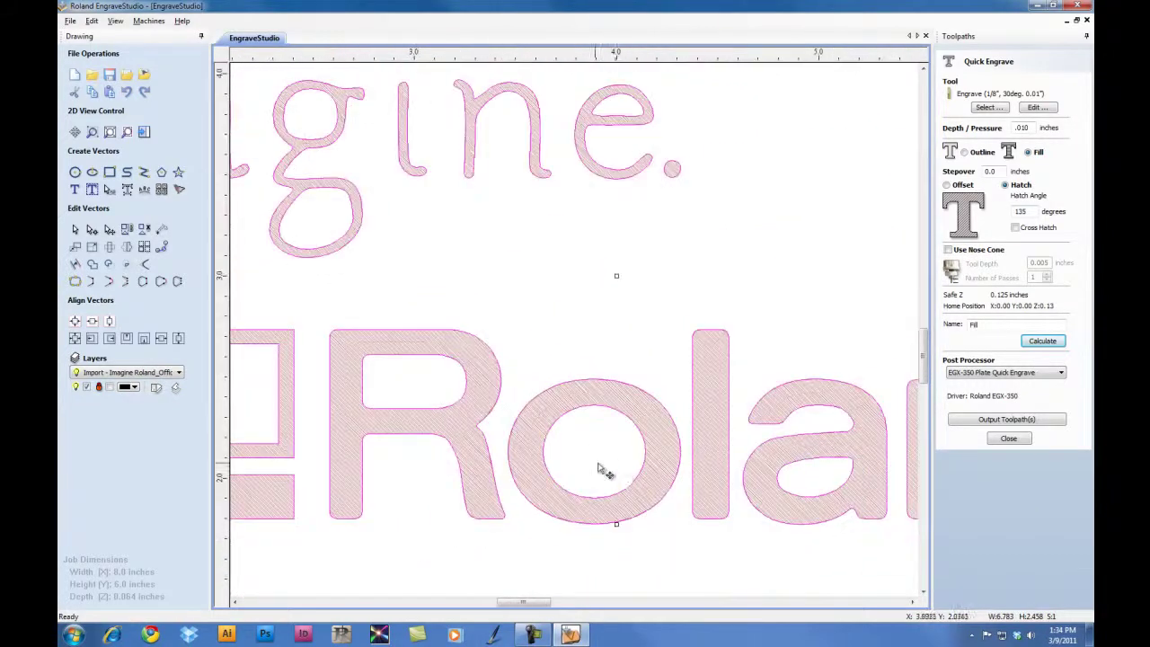